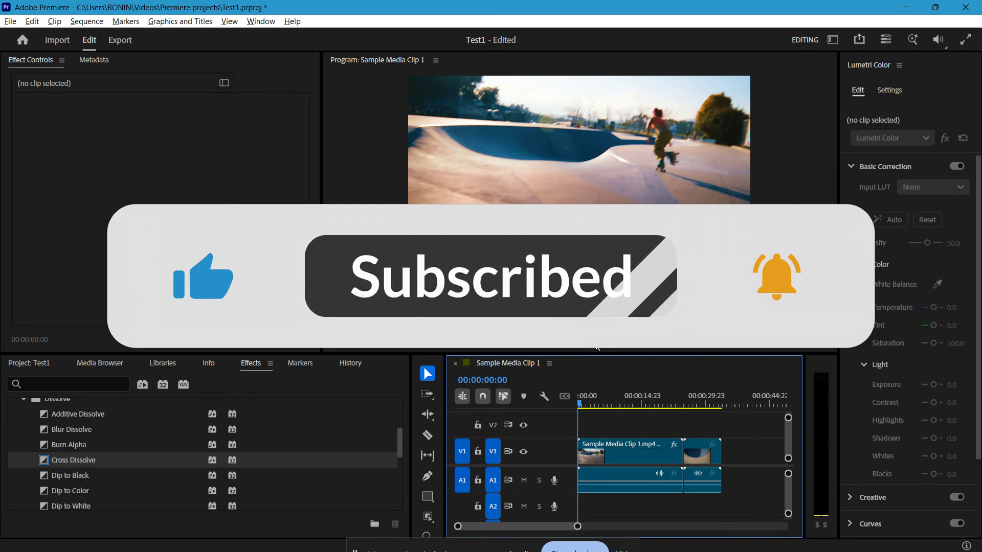
{"action": "scroll", "coordinate": [154, 454], "scroll_direction": "up", "scroll_amount": 3}
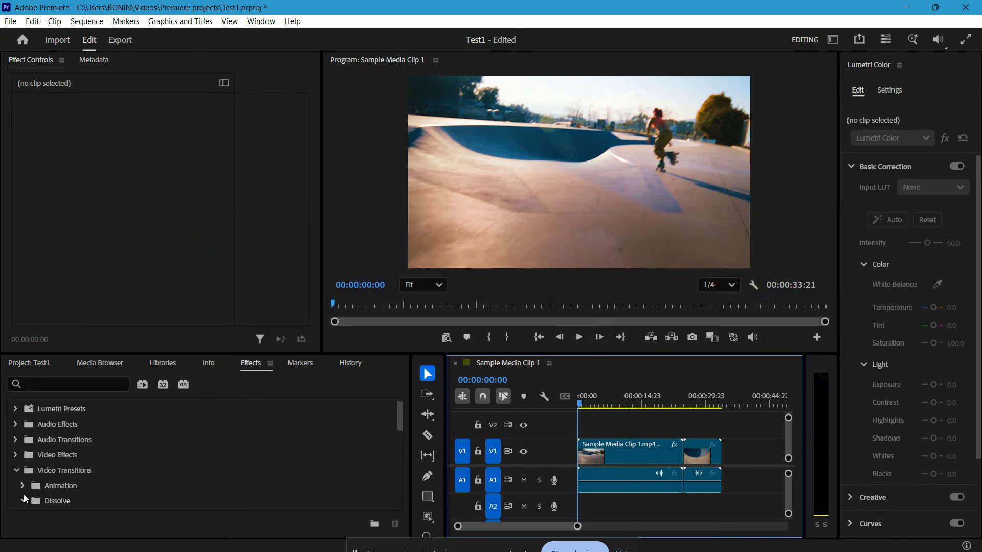
{"action": "left_click", "coordinate": [26, 502]}
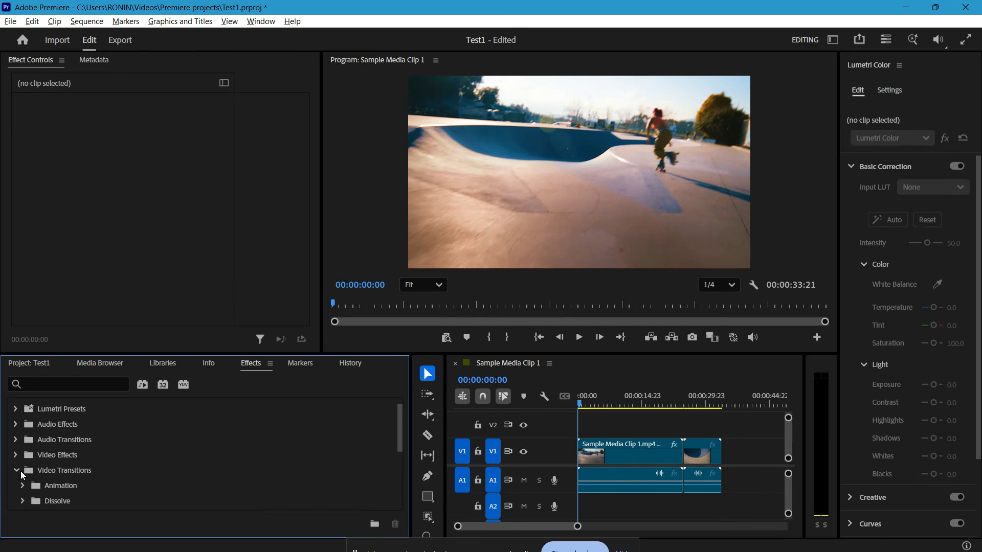
{"action": "left_click", "coordinate": [20, 471]}
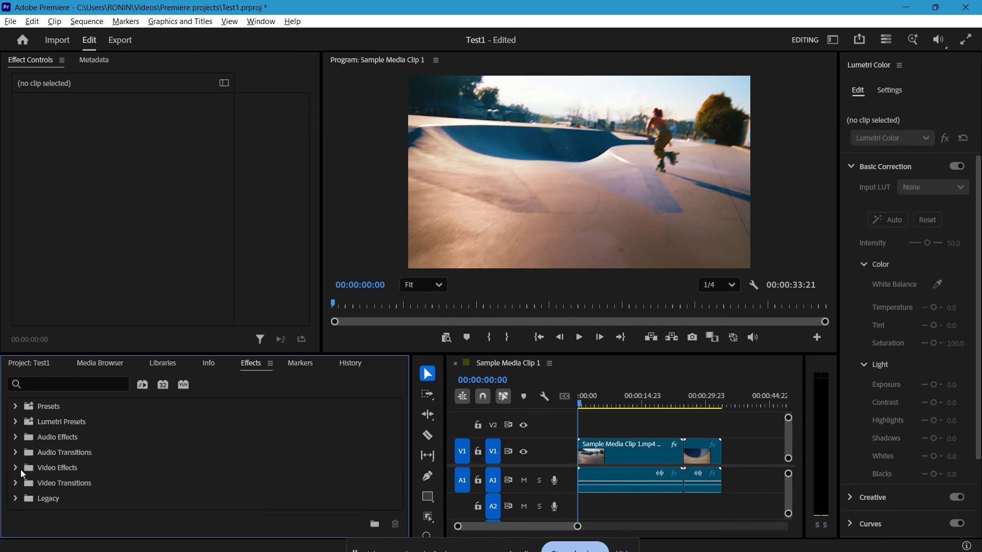
{"action": "left_click", "coordinate": [88, 367]}
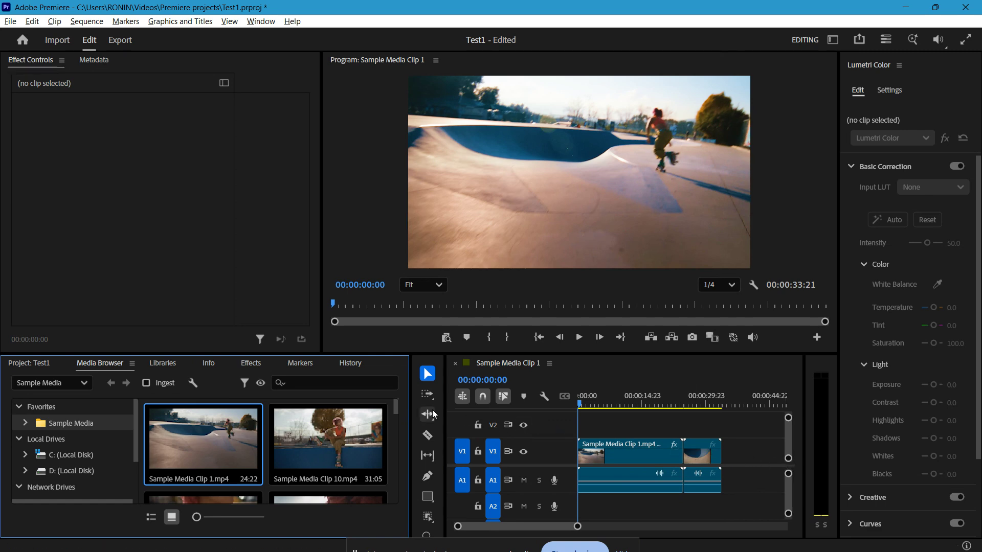
{"action": "left_click", "coordinate": [262, 21]}
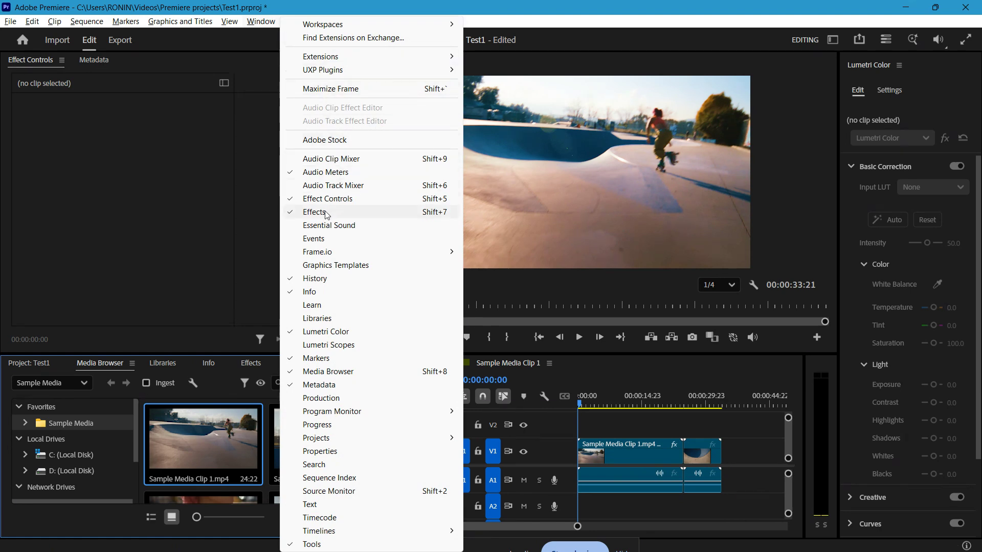
Show the effects list and expand Video Transitions to the Dissolve group.
{"action": "left_click", "coordinate": [249, 367]}
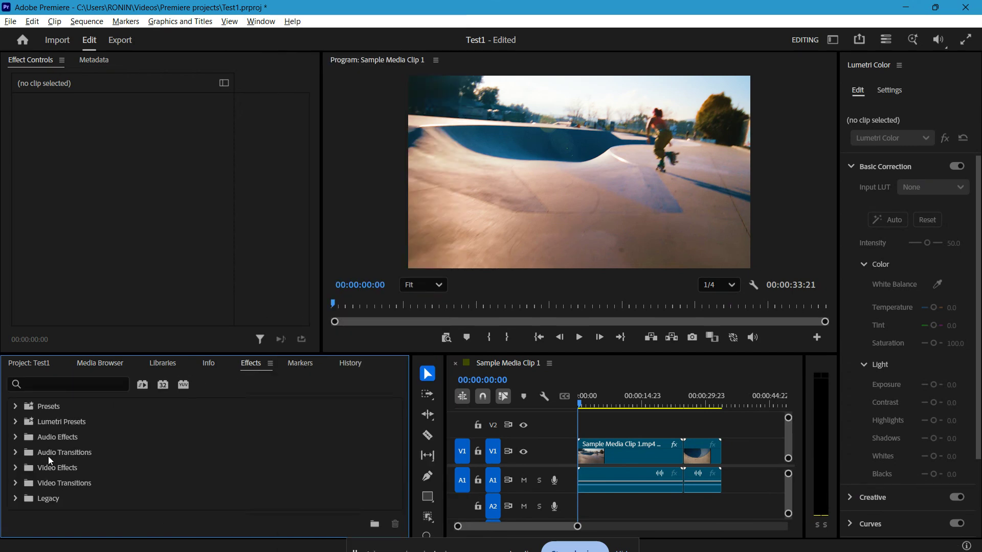
{"action": "left_click", "coordinate": [17, 486]}
{"action": "scroll", "coordinate": [92, 468], "scroll_direction": "down", "scroll_amount": 3}
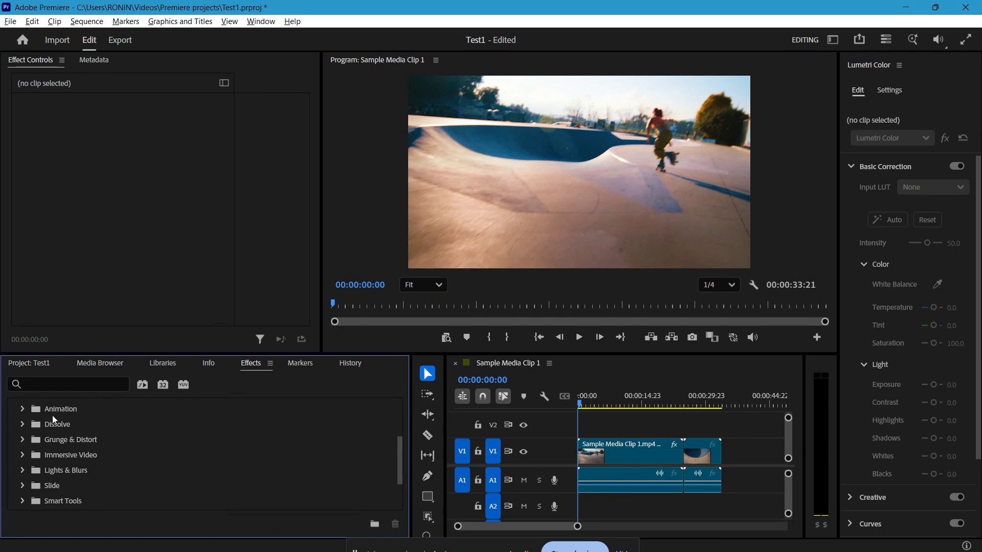
{"action": "left_click", "coordinate": [23, 425]}
{"action": "scroll", "coordinate": [89, 443], "scroll_direction": "down", "scroll_amount": 2}
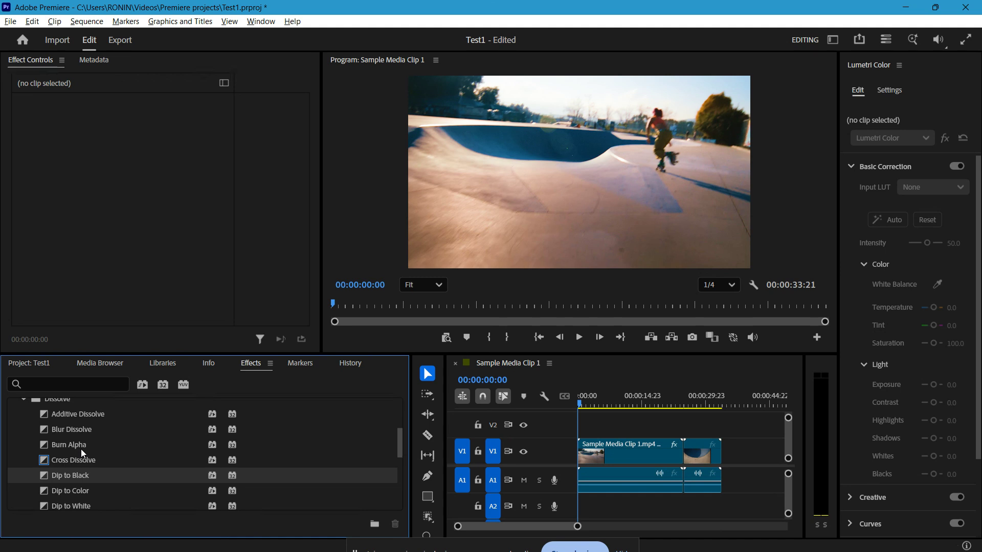
Apply the Cross Dissolve transition to the cut between the two V1 clips and move the playhead to about 00:00:14:12.
{"action": "left_click_drag", "start_coordinate": [68, 462], "coordinate": [687, 456]}
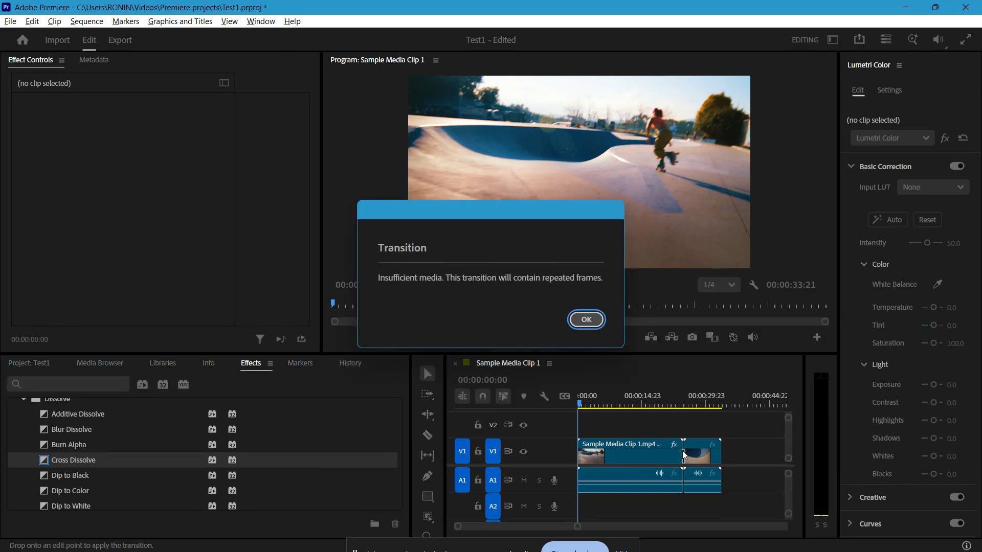
{"action": "left_click", "coordinate": [586, 321]}
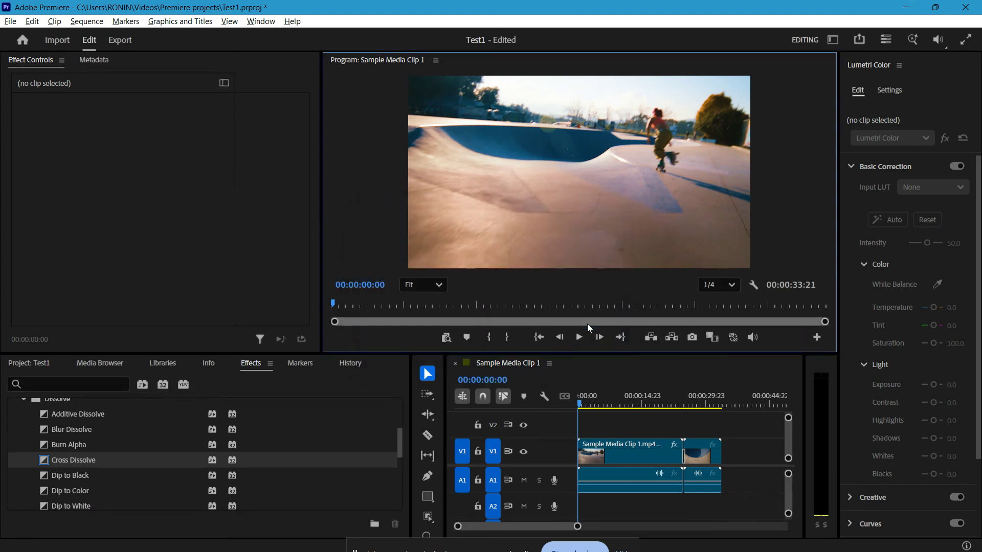
{"action": "left_click_drag", "start_coordinate": [585, 404], "coordinate": [639, 409]}
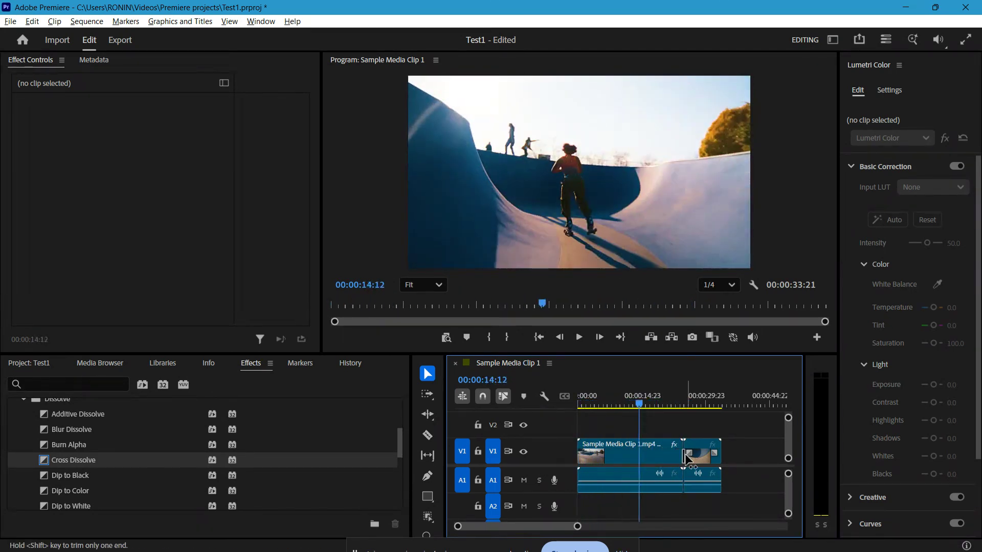
View the settings of the Cross Dissolve at the cut with the effect controls area widened.
{"action": "left_click", "coordinate": [684, 455]}
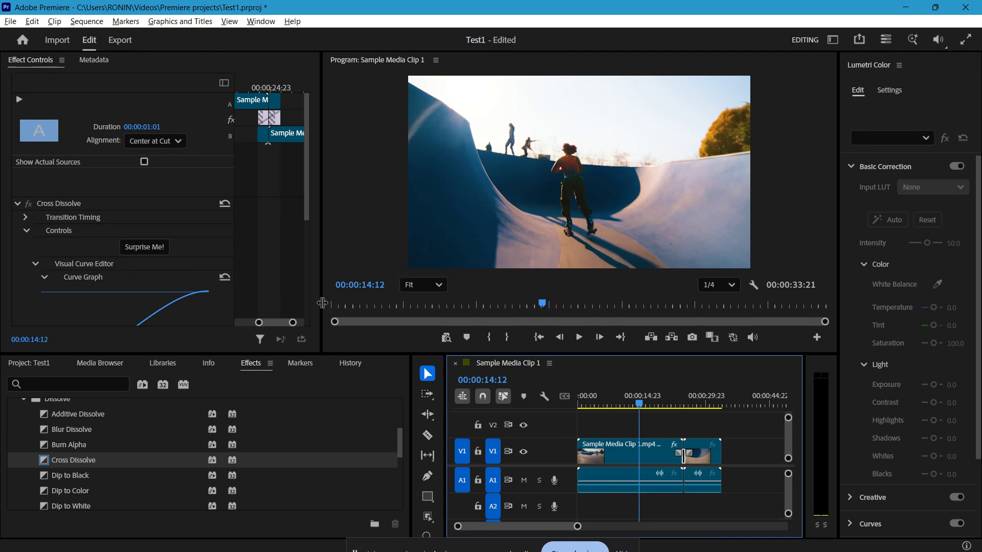
{"action": "left_click_drag", "start_coordinate": [327, 306], "coordinate": [387, 308]}
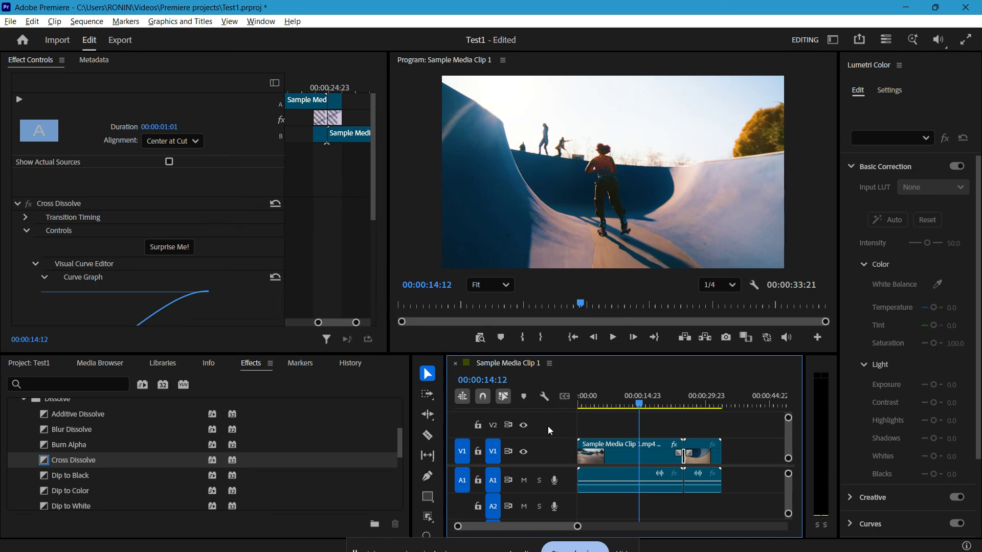
{"action": "left_click", "coordinate": [546, 410]}
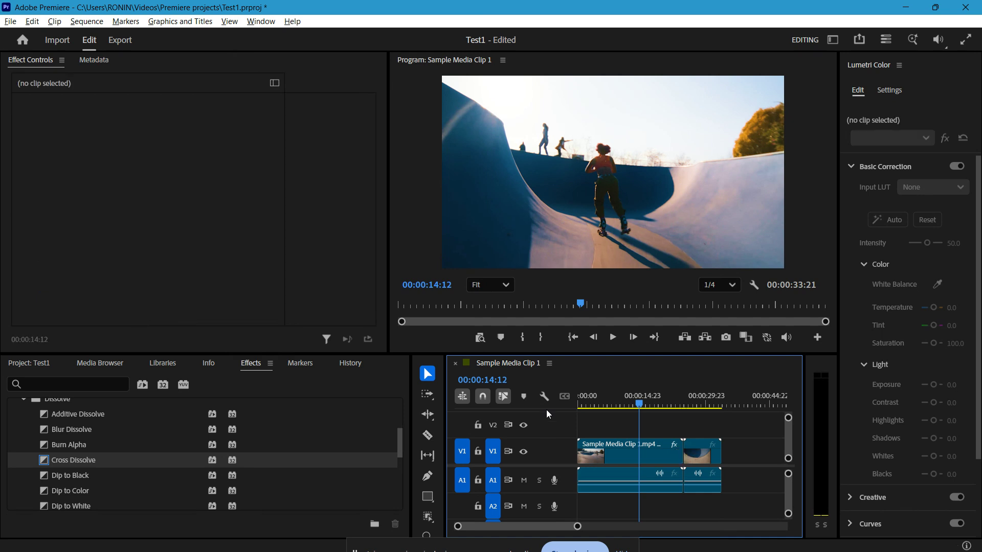
Select the cut between the two V1 clips and apply the default transition to it.
{"action": "left_click", "coordinate": [679, 452]}
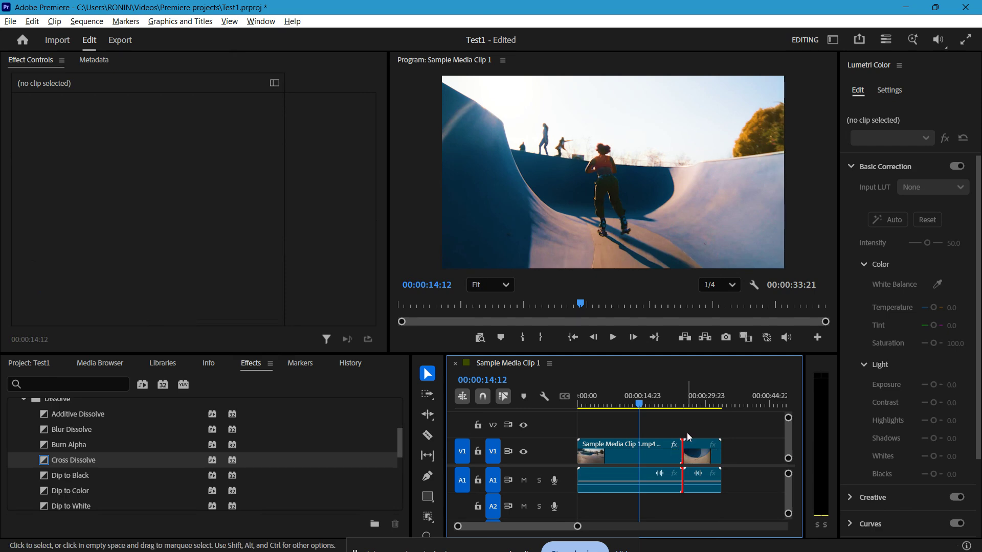
{"action": "key", "text": "ctrl+d"}
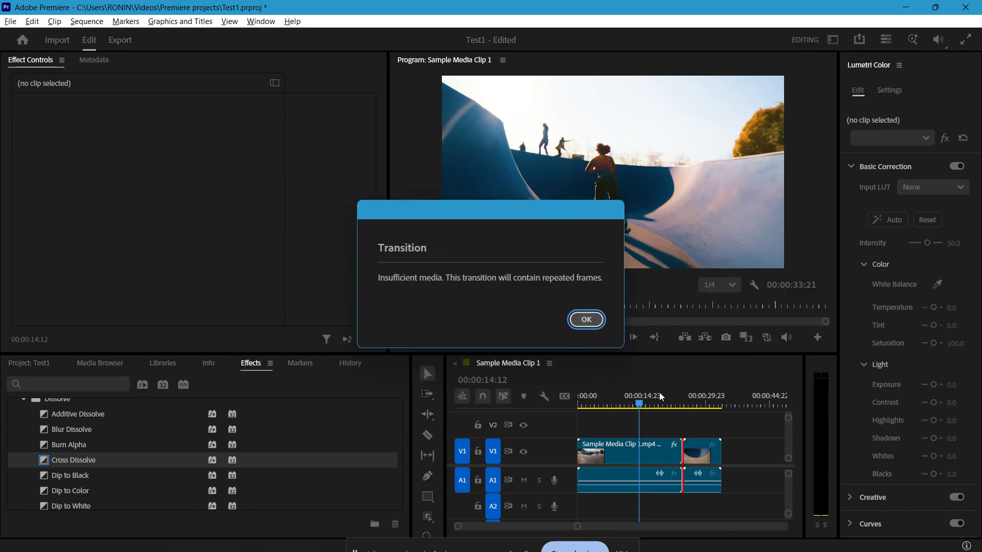
{"action": "left_click", "coordinate": [589, 327]}
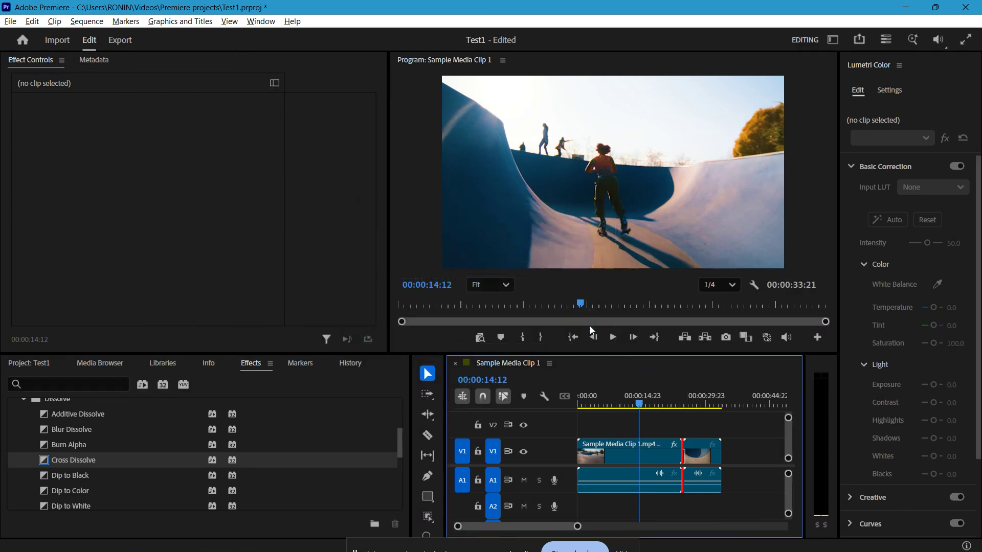
Clear the edit point selection and move the playhead to 00:00:20:05.
{"action": "left_click", "coordinate": [646, 403]}
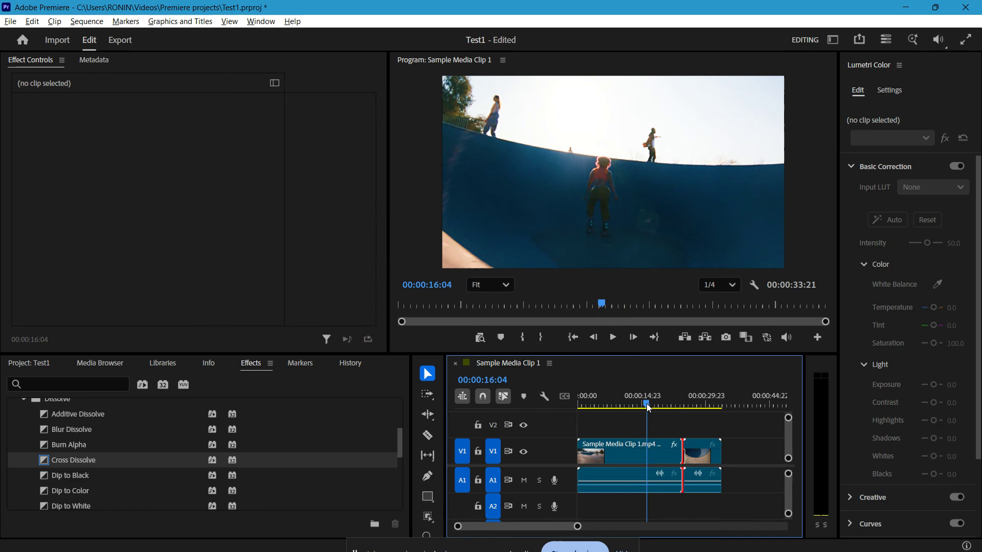
{"action": "left_click", "coordinate": [725, 421]}
{"action": "left_click_drag", "start_coordinate": [648, 403], "coordinate": [665, 413]}
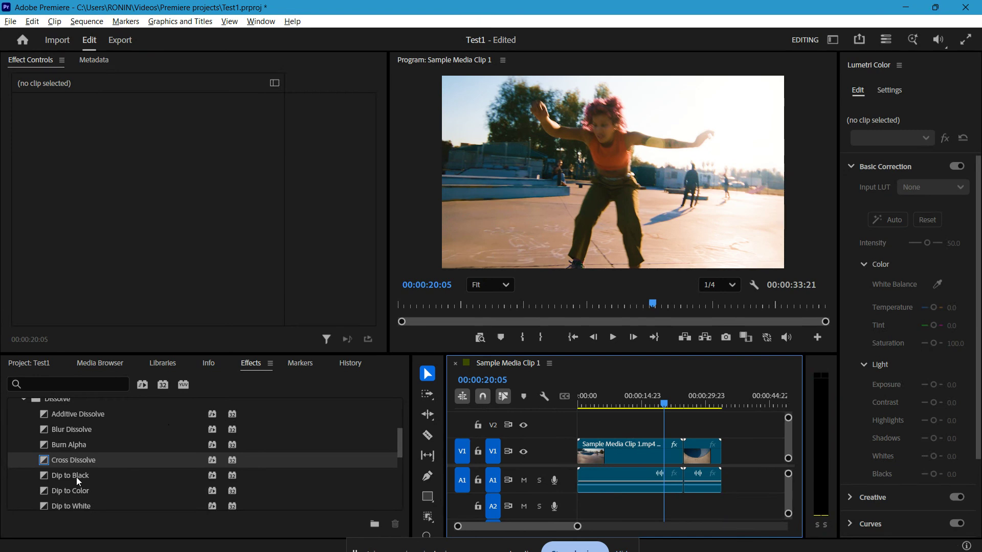
Check the default transition option for Cross Dissolve, Dip to Color, Dip to Black, Burn Alpha and Blur Dissolve.
{"action": "right_click", "coordinate": [76, 462]}
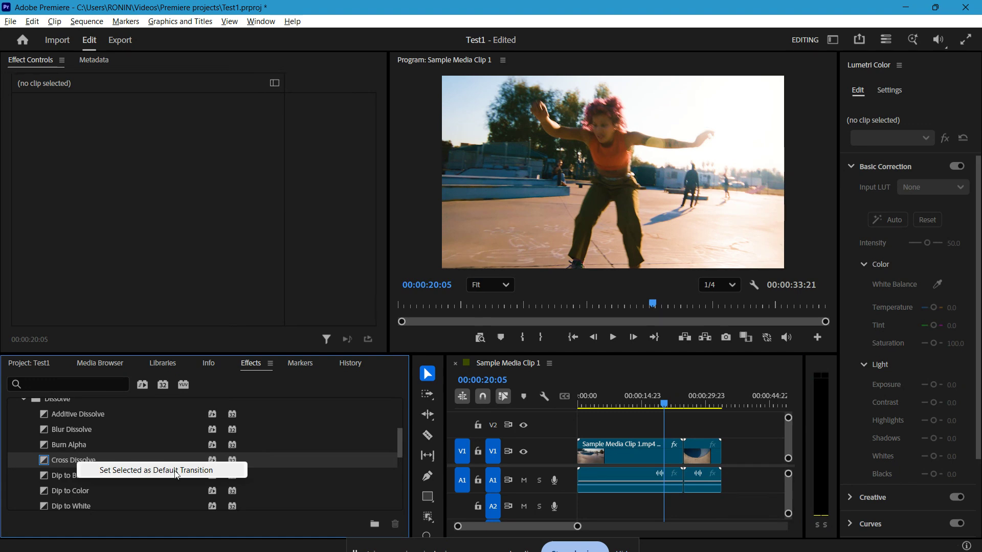
{"action": "right_click", "coordinate": [81, 489]}
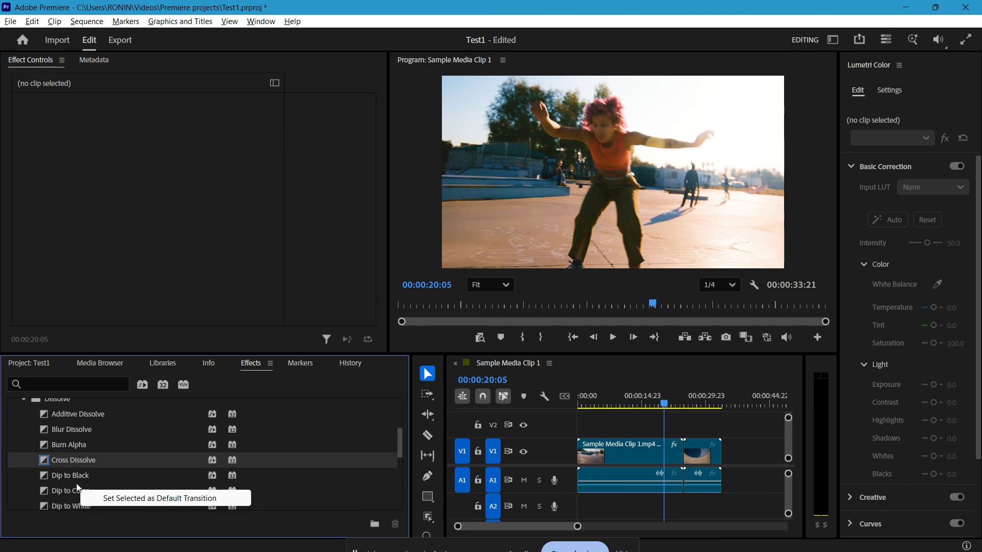
{"action": "right_click", "coordinate": [75, 477]}
{"action": "right_click", "coordinate": [82, 448]}
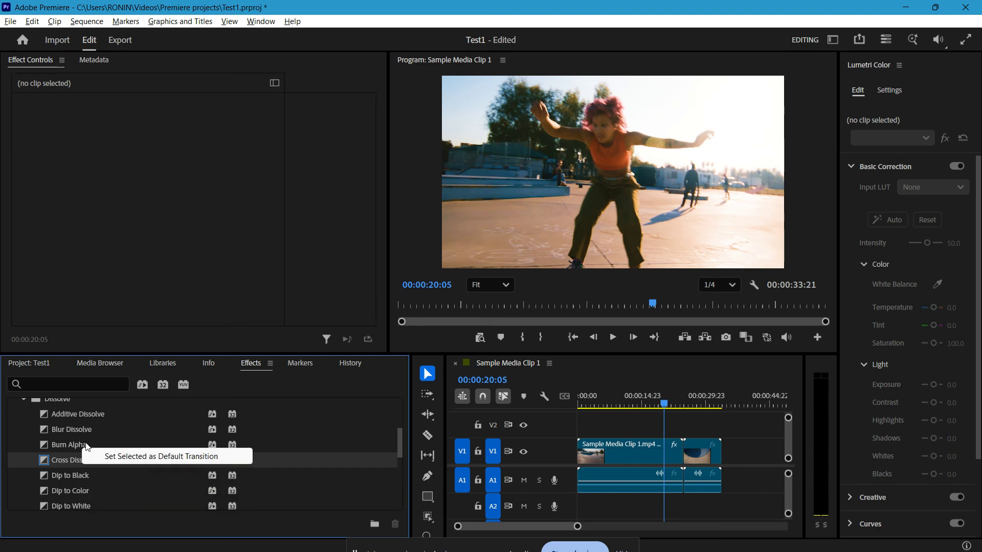
{"action": "right_click", "coordinate": [90, 434]}
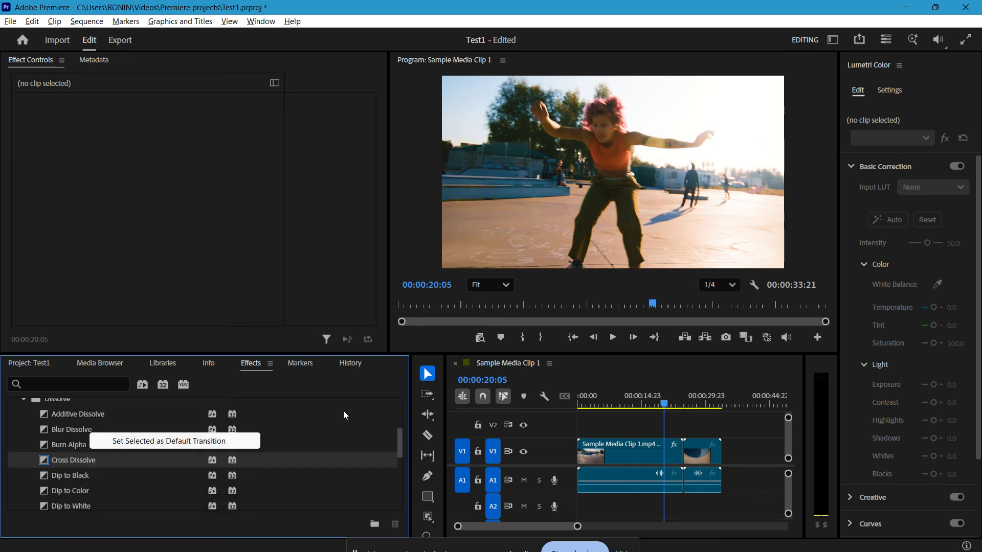
{"action": "left_click", "coordinate": [659, 368]}
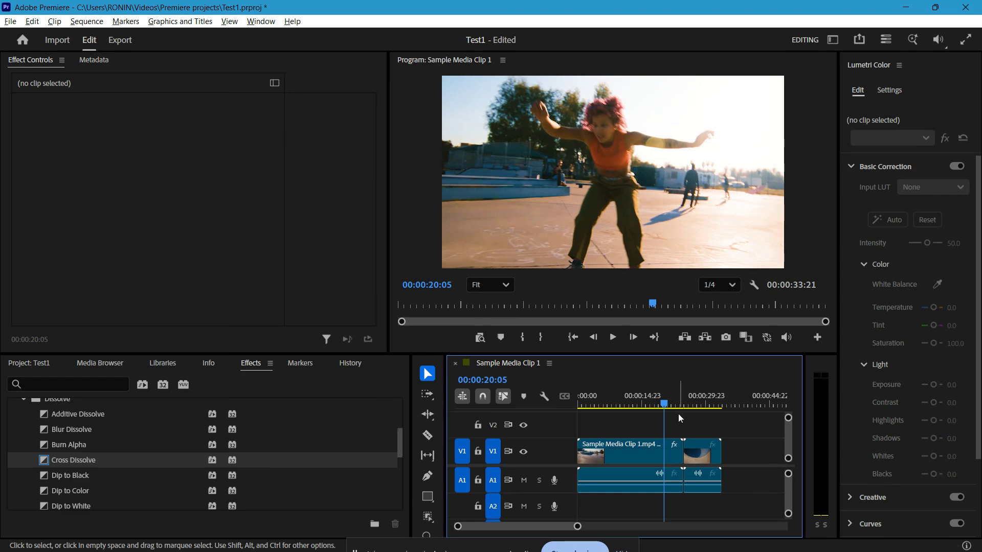
Apply the default Cross Dissolve to the cut between the V1 clips and open its settings with a wider mini-timeline.
{"action": "key", "text": "ctrl+d"}
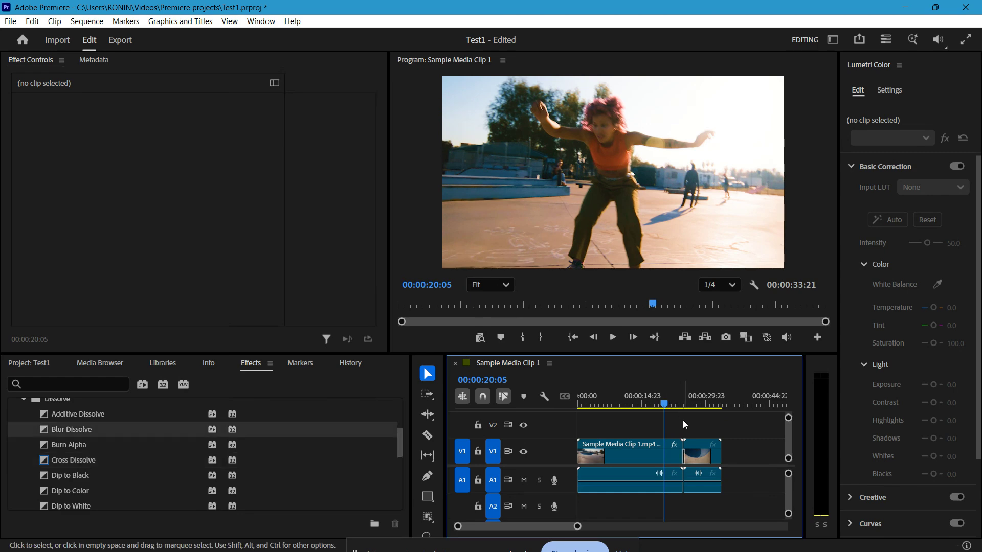
{"action": "left_click", "coordinate": [682, 453]}
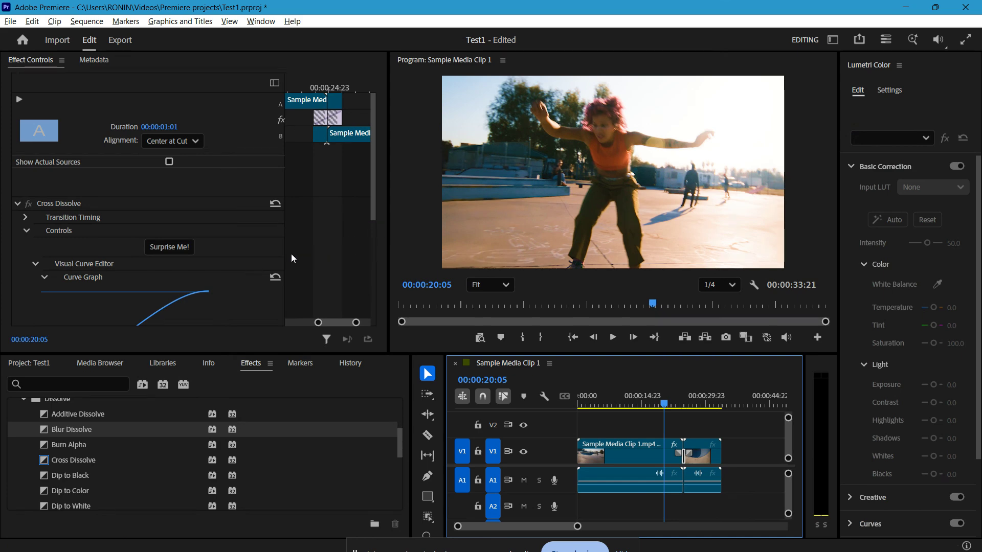
{"action": "left_click_drag", "start_coordinate": [285, 253], "coordinate": [233, 252]}
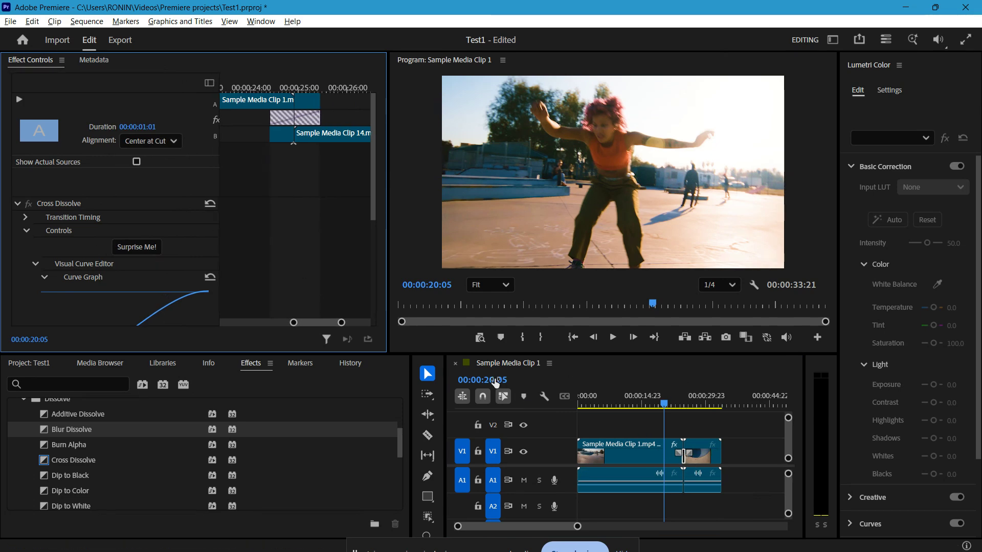
{"action": "scroll", "coordinate": [160, 255], "scroll_direction": "down", "scroll_amount": 2}
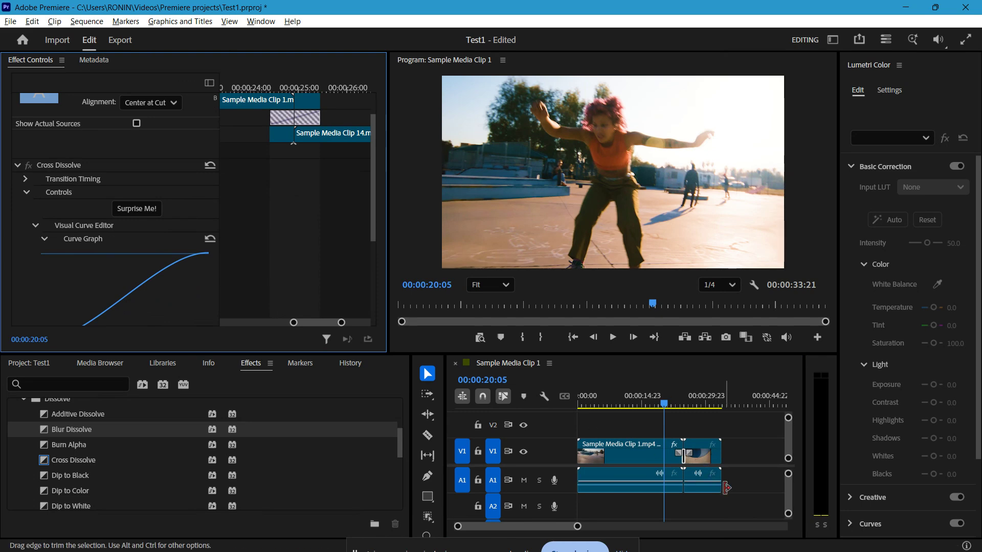
Lengthen the Cross Dissolve at the cut to about 00:00:02:10 and place the playhead at 00:00:23:08, just before it.
{"action": "left_click_drag", "start_coordinate": [577, 529], "coordinate": [531, 509]}
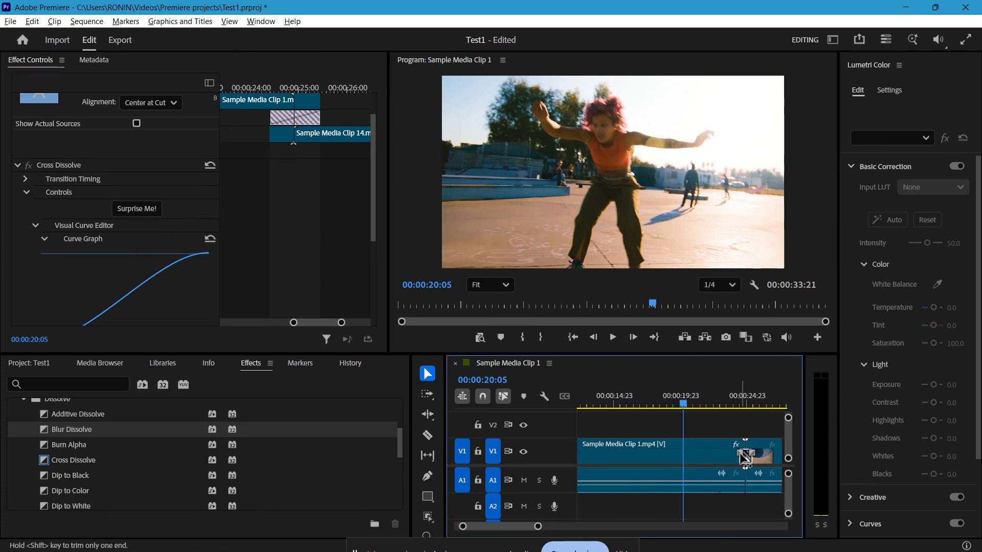
{"action": "mouse_move", "coordinate": [745, 458]}
{"action": "left_mouse_down"}
{"action": "mouse_move", "coordinate": [685, 458]}
{"action": "mouse_move", "coordinate": [743, 456]}
{"action": "mouse_move", "coordinate": [738, 435]}
{"action": "mouse_move", "coordinate": [760, 462]}
{"action": "mouse_move", "coordinate": [751, 455]}
{"action": "left_mouse_up"}
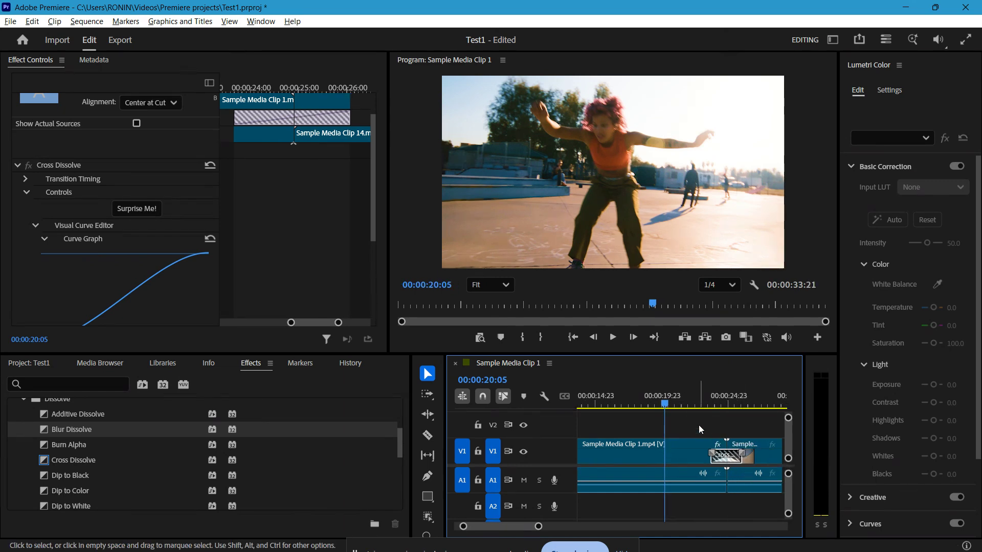
{"action": "left_click_drag", "start_coordinate": [665, 404], "coordinate": [707, 418]}
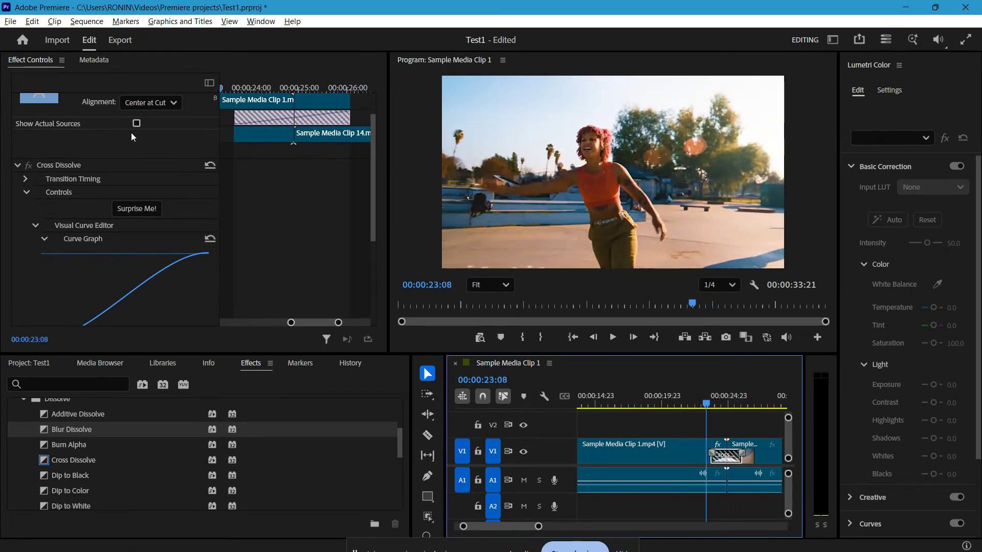
Review the Cross Dissolve's duration, transition timing, curve, easing, type and focus settings.
{"action": "scroll", "coordinate": [90, 228], "scroll_direction": "up", "scroll_amount": 2}
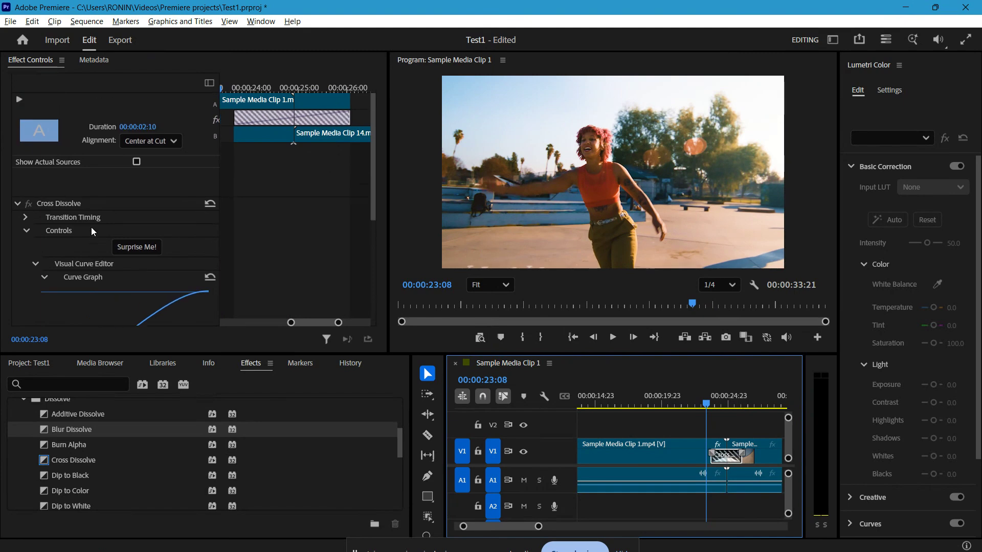
{"action": "left_click", "coordinate": [26, 219]}
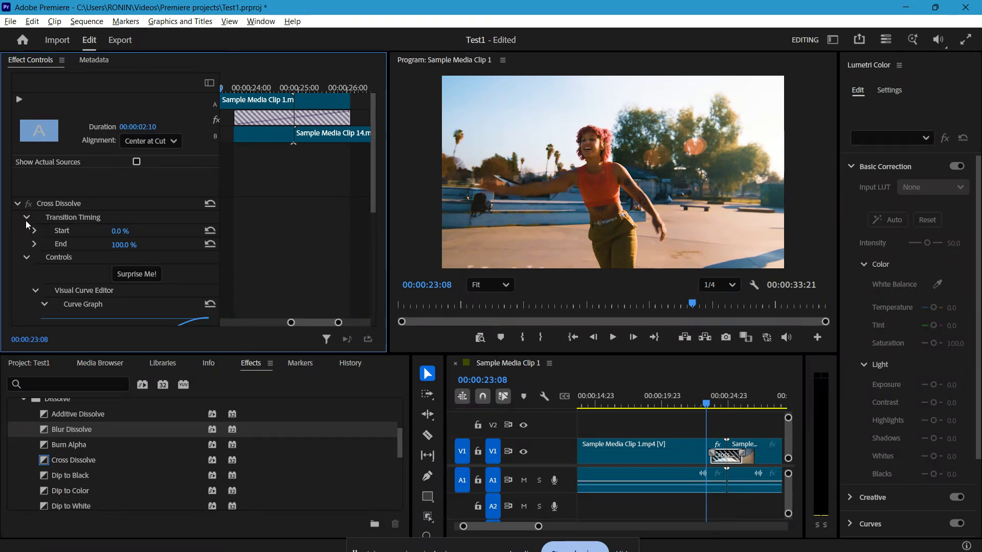
{"action": "left_click", "coordinate": [26, 217]}
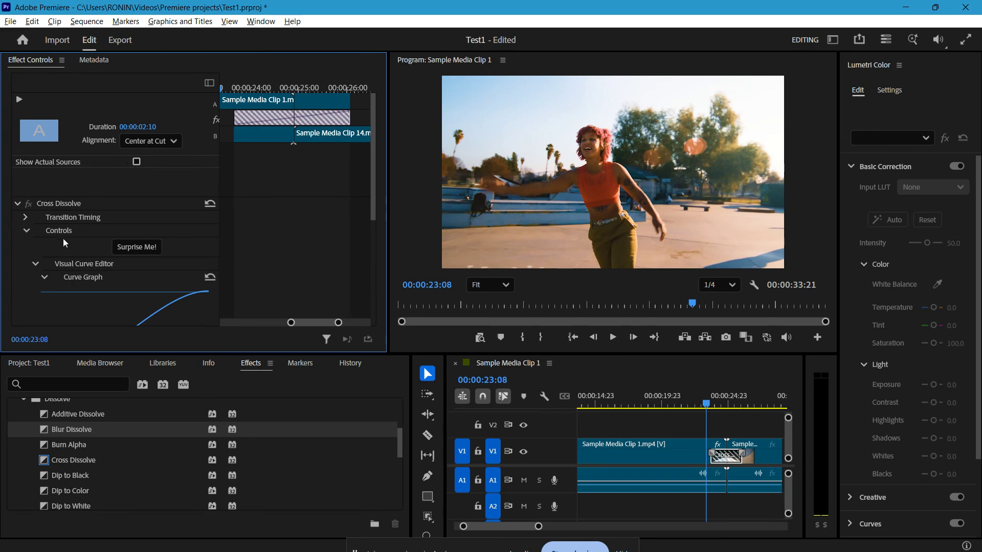
{"action": "scroll", "coordinate": [141, 274], "scroll_direction": "down", "scroll_amount": 6}
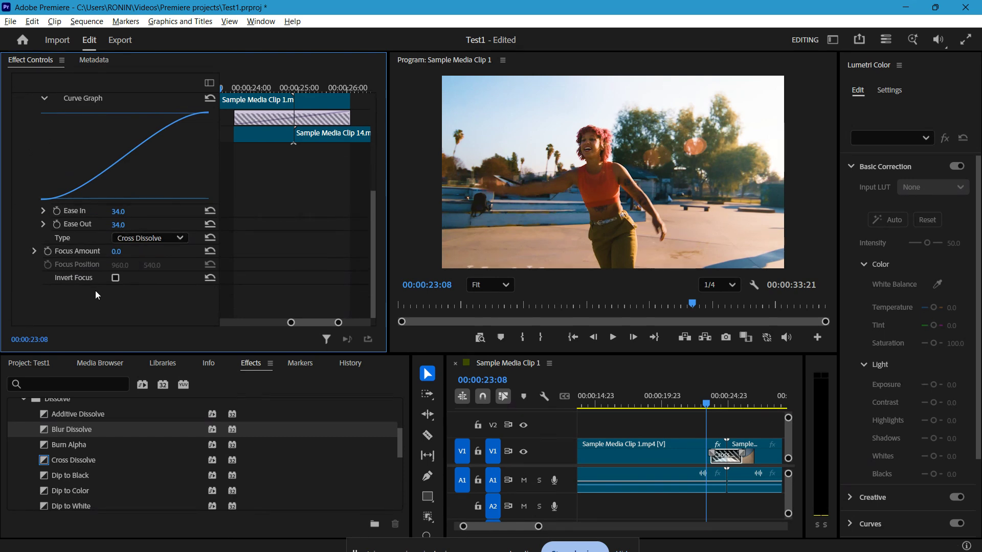
Check the Cross Dissolve's transition timing values and alignment options, leaving its effect settings collapsed.
{"action": "scroll", "coordinate": [97, 289], "scroll_direction": "up", "scroll_amount": 5}
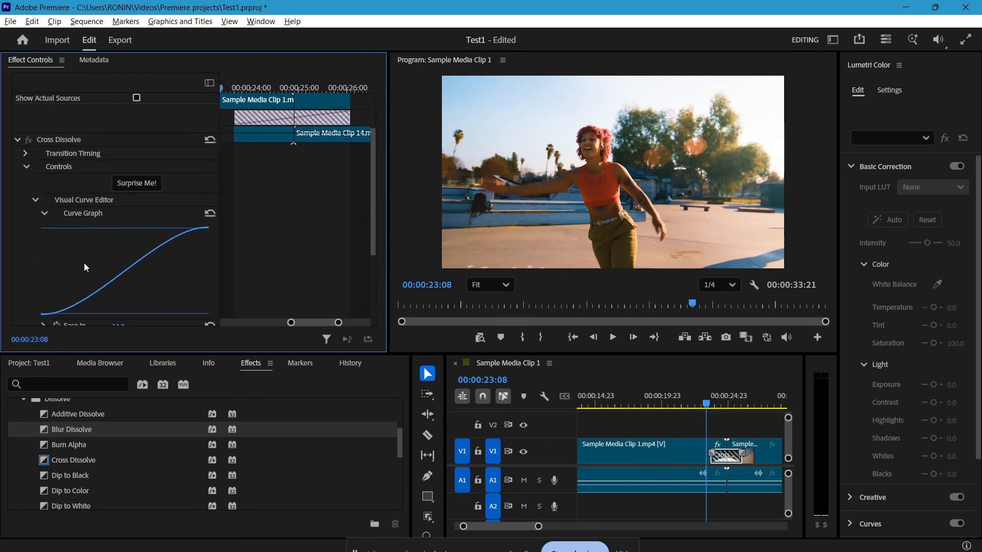
{"action": "left_click", "coordinate": [29, 152]}
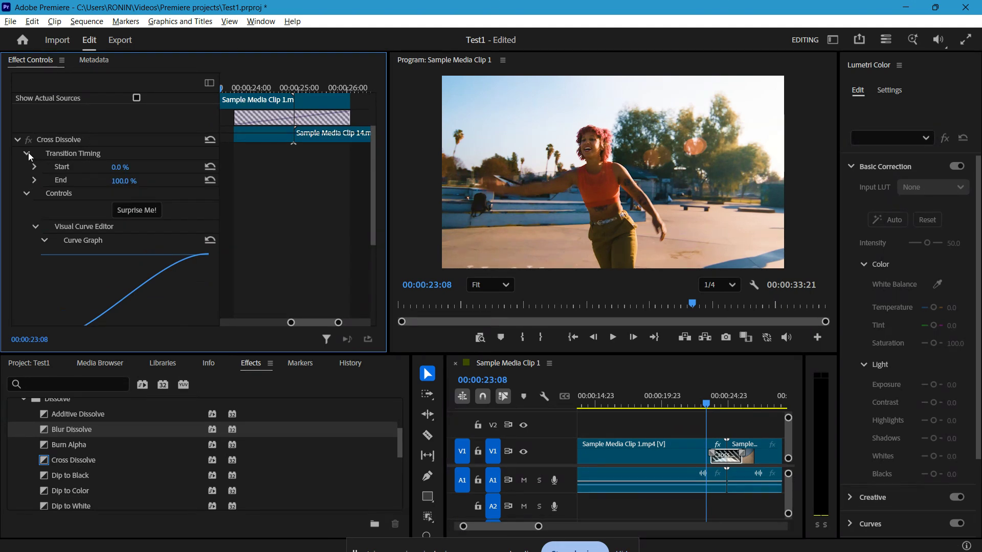
{"action": "left_click", "coordinate": [29, 153]}
{"action": "left_click", "coordinate": [17, 140]}
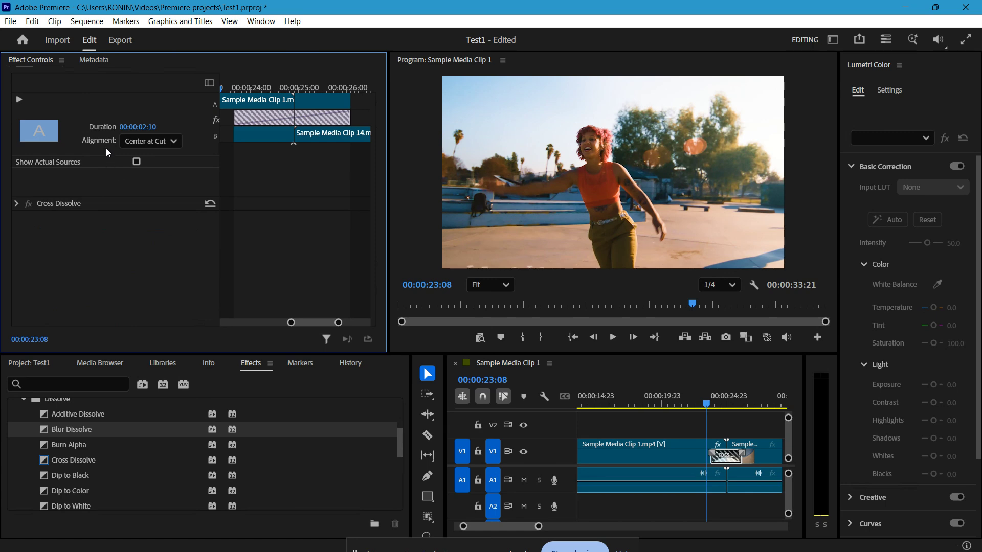
{"action": "left_click", "coordinate": [169, 145]}
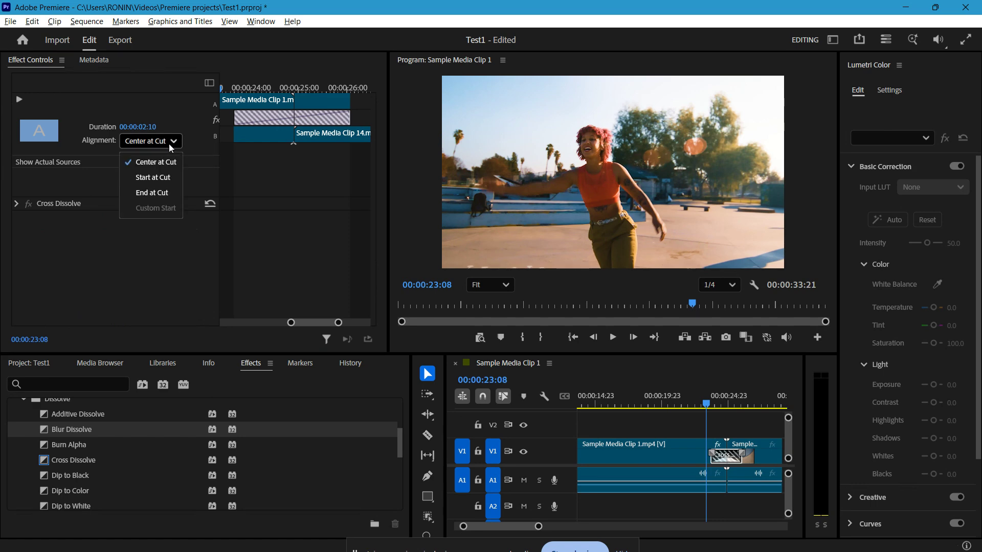
{"action": "left_click", "coordinate": [169, 145]}
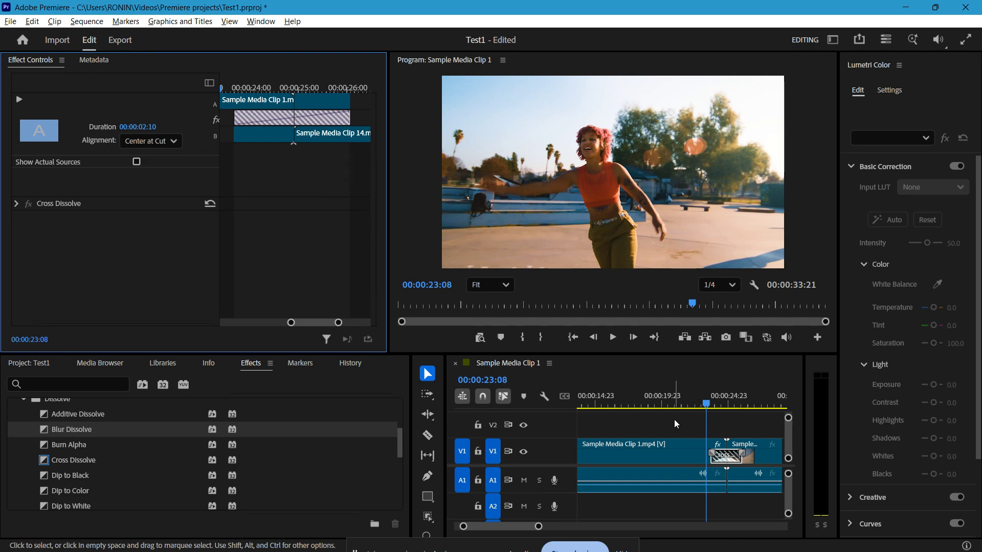
Place the playhead at 00:00:23:10, just before the transition, and check the default transition option for Cross Dissolve.
{"action": "left_click", "coordinate": [707, 404]}
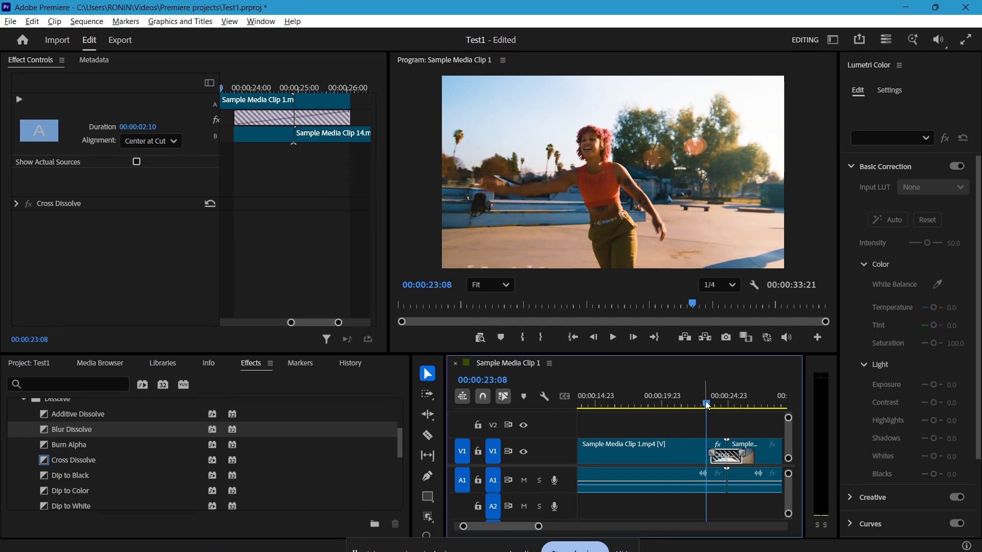
{"action": "mouse_move", "coordinate": [707, 405]}
{"action": "left_mouse_down"}
{"action": "mouse_move", "coordinate": [741, 410]}
{"action": "mouse_move", "coordinate": [707, 404]}
{"action": "left_mouse_up"}
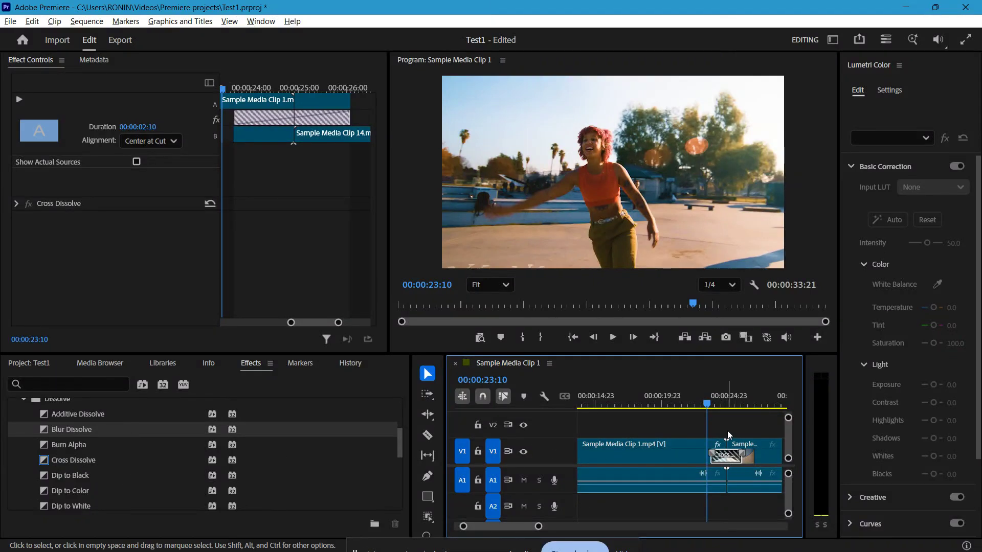
{"action": "right_click", "coordinate": [97, 459]}
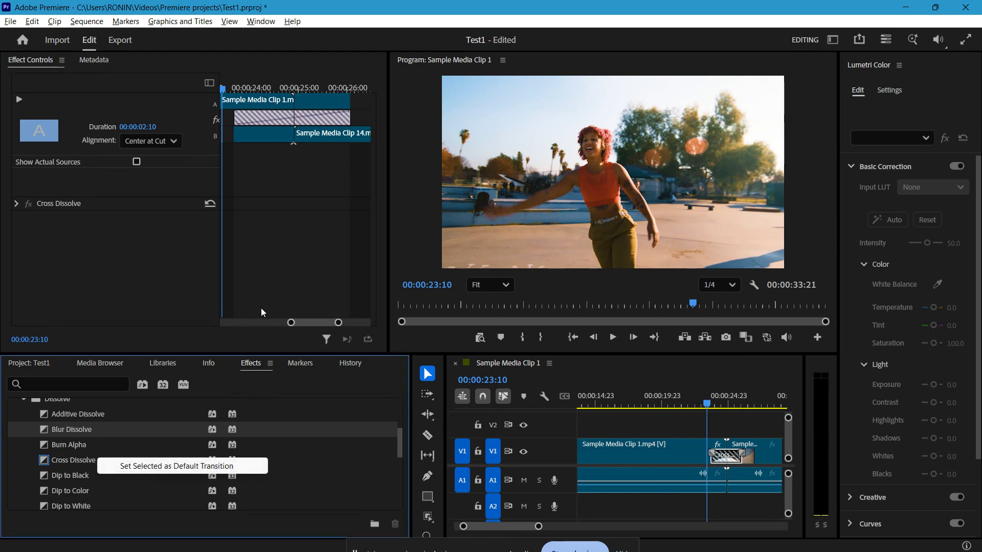
{"action": "left_click", "coordinate": [136, 240]}
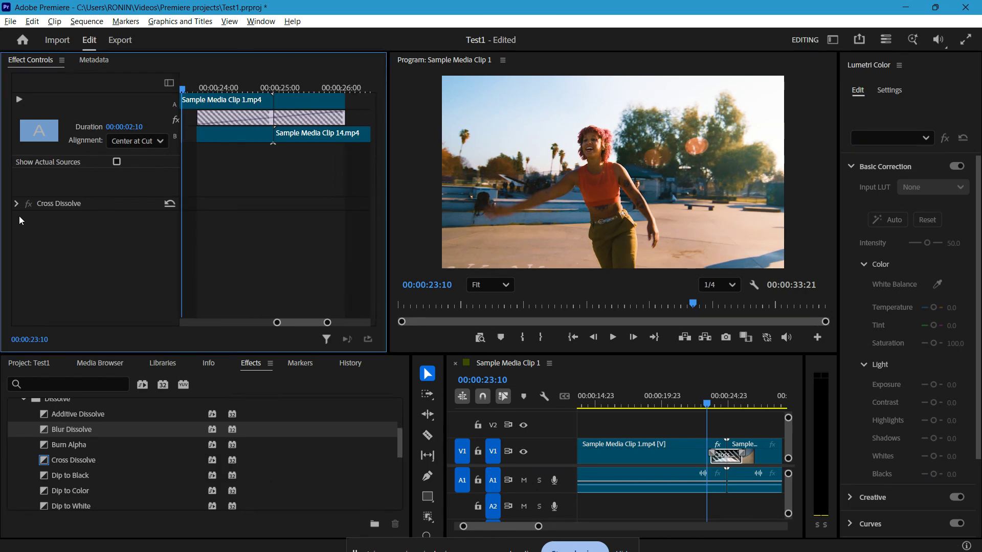
Randomize the applied Cross Dissolve with Surprise Me and place the playhead at 00:00:23:15, at the start of the transition.
{"action": "left_click", "coordinate": [16, 204]}
{"action": "scroll", "coordinate": [95, 239], "scroll_direction": "down", "scroll_amount": 1}
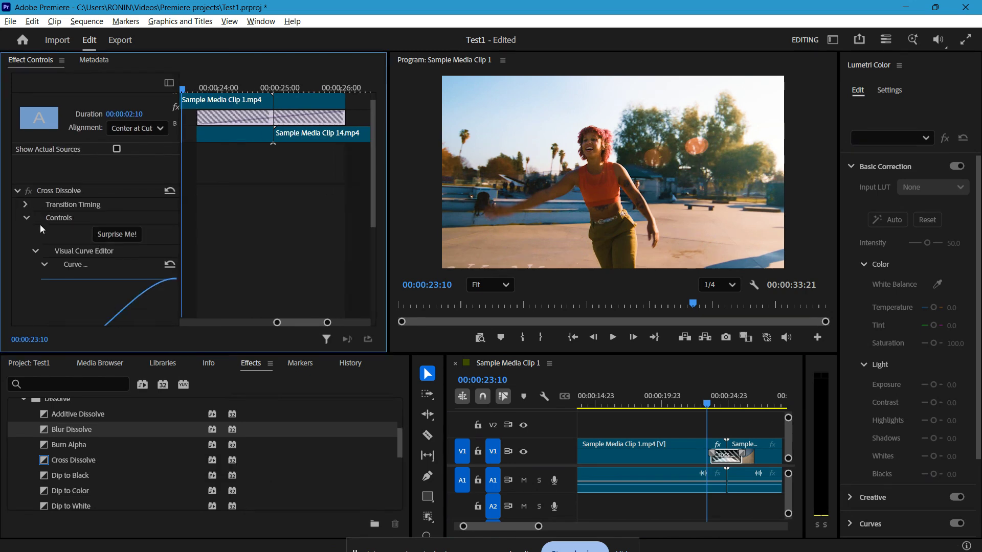
{"action": "left_click", "coordinate": [114, 235]}
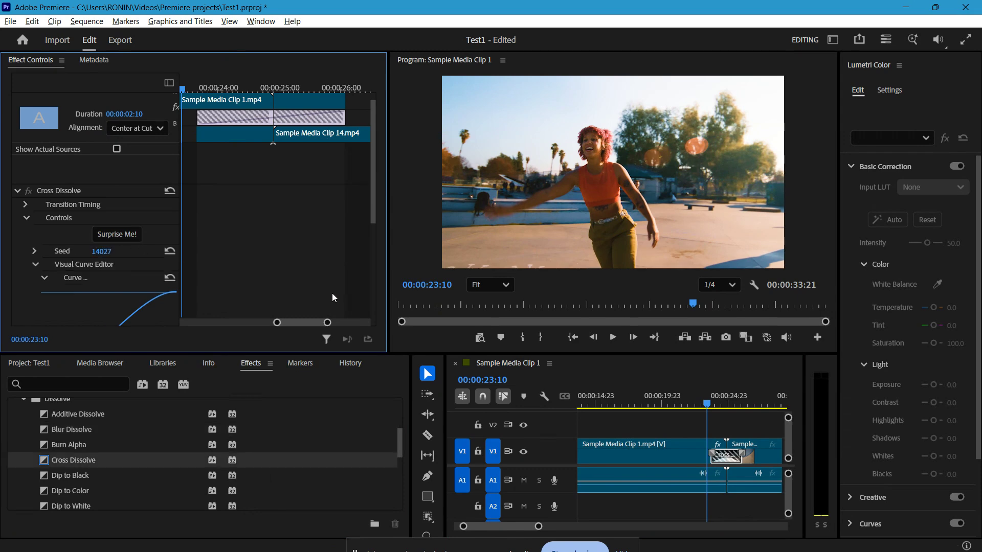
{"action": "left_click", "coordinate": [716, 405]}
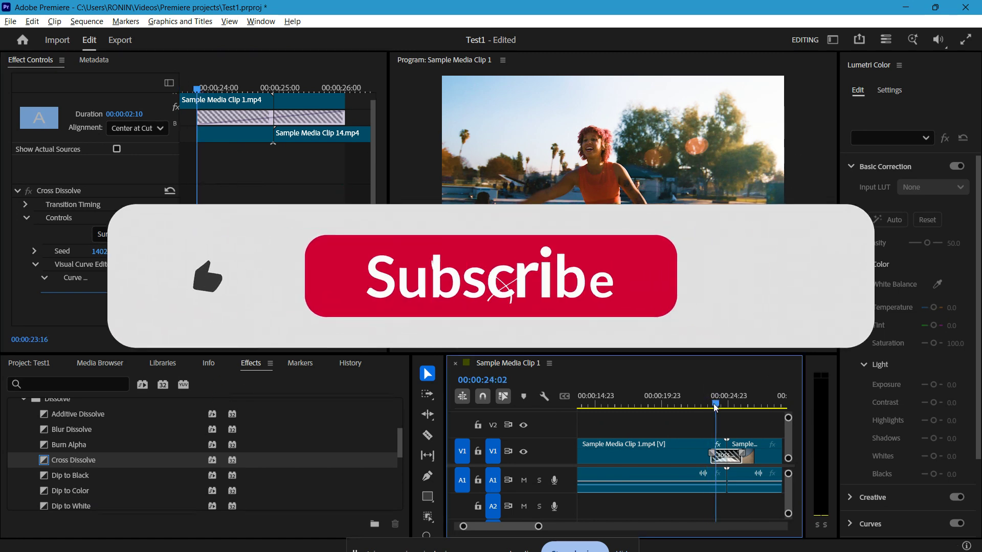
{"action": "mouse_move", "coordinate": [715, 406]}
{"action": "left_mouse_down"}
{"action": "mouse_move", "coordinate": [738, 412]}
{"action": "mouse_move", "coordinate": [709, 404]}
{"action": "left_mouse_up"}
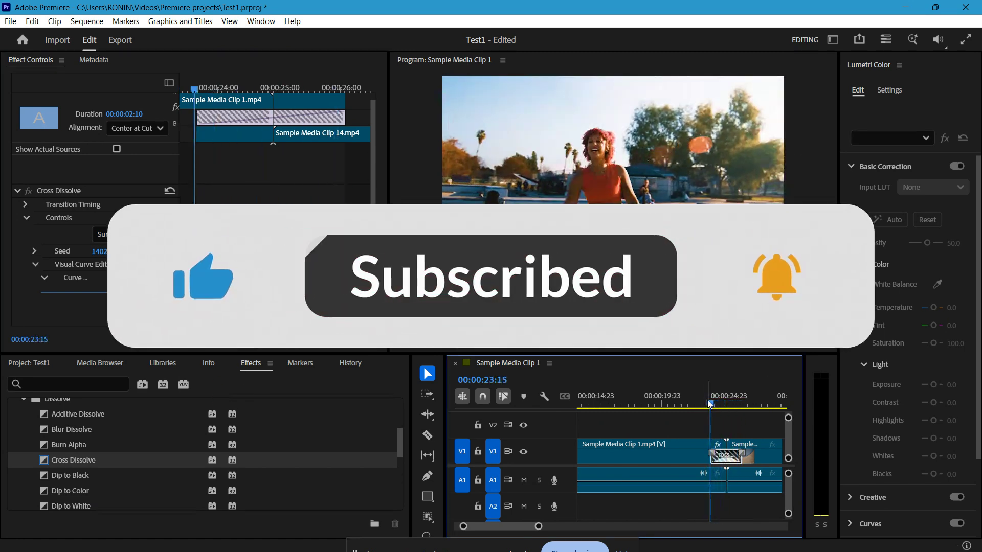